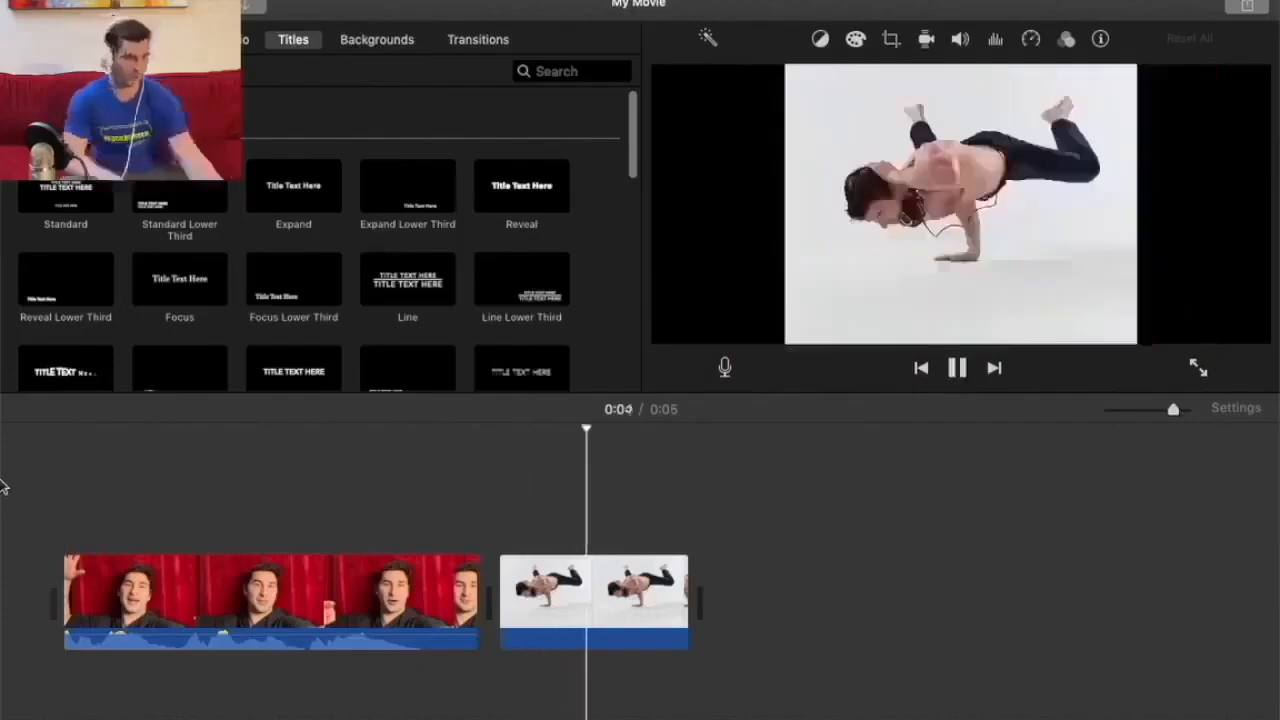
Apply the Ken Burns crop style to the handstand photo clip.
key(space)
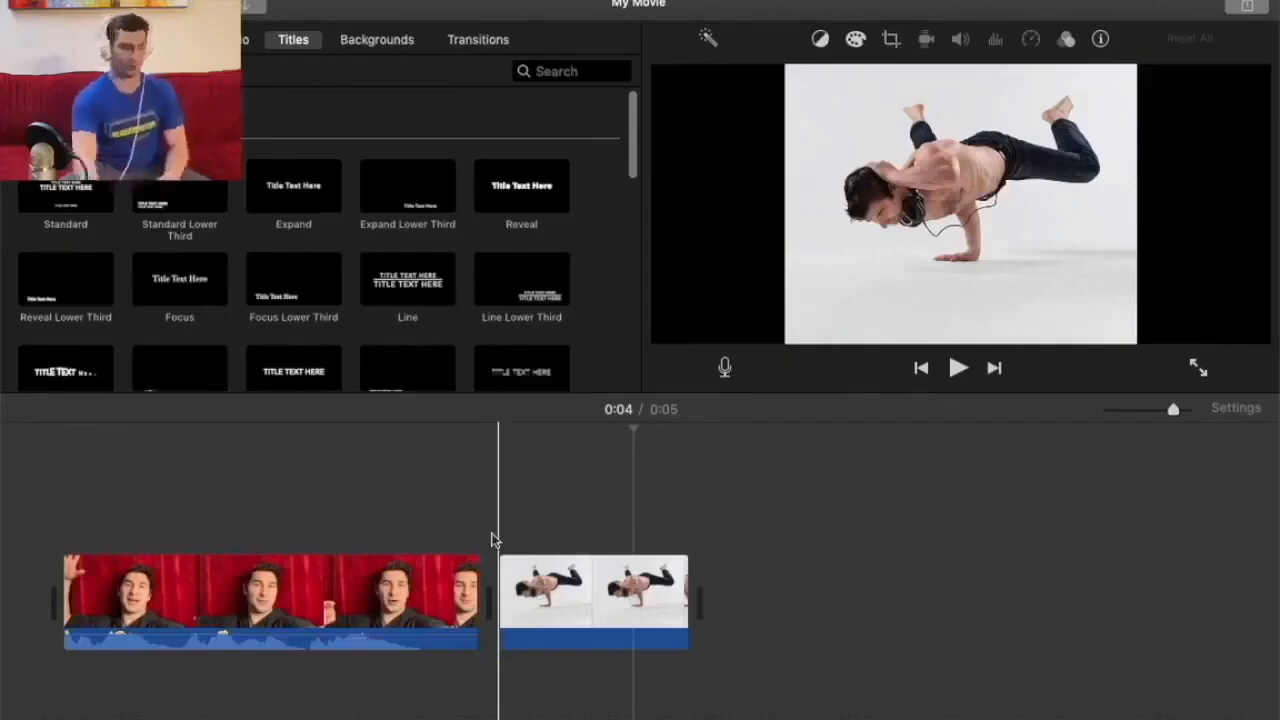
click(492, 540)
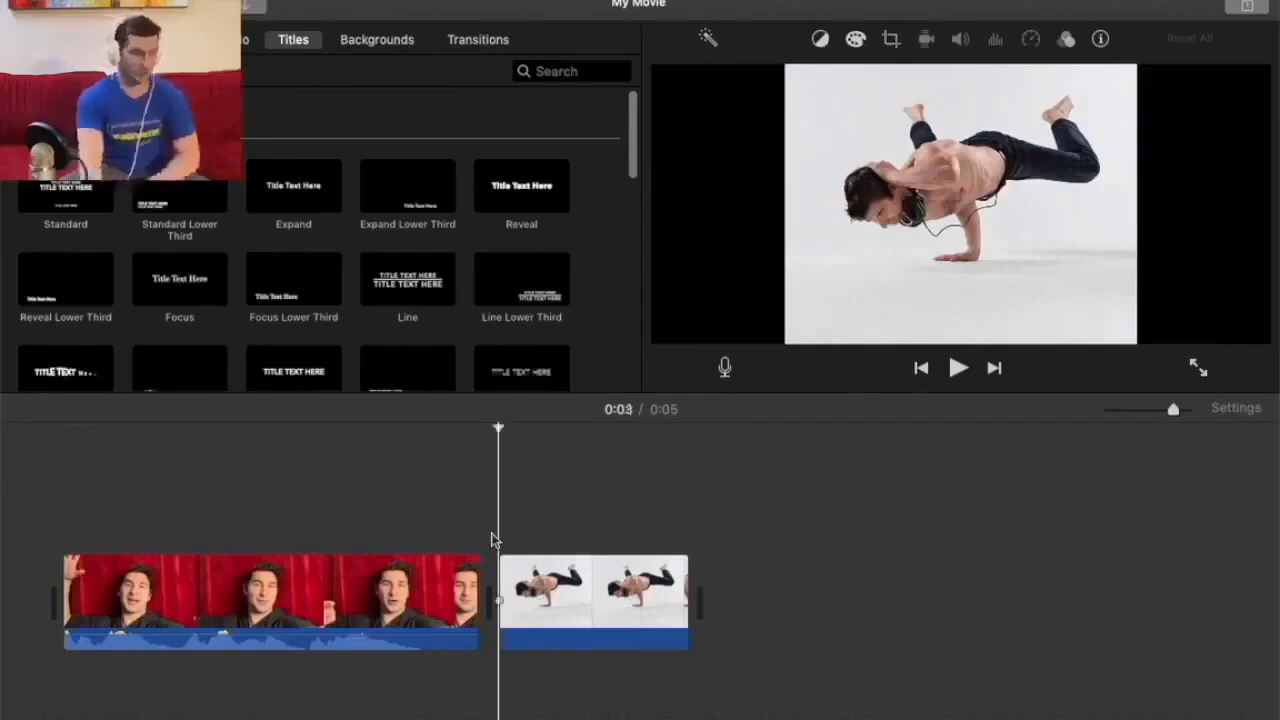
click(889, 44)
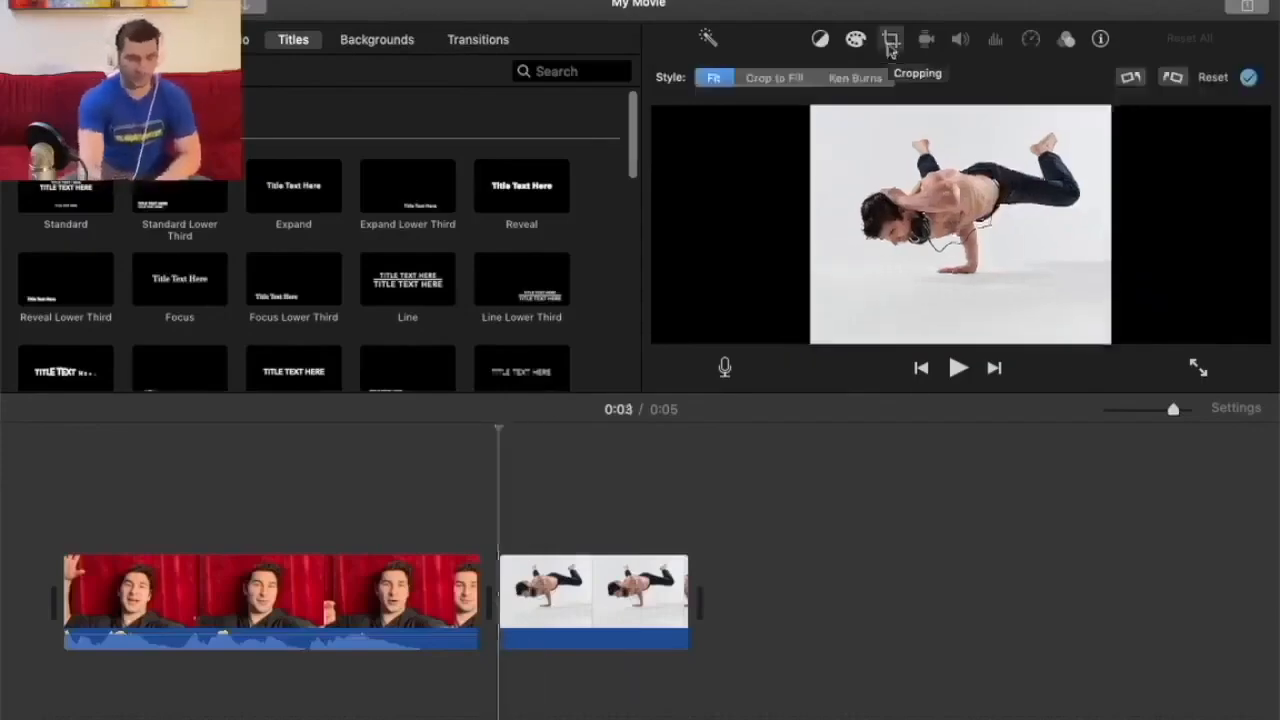
click(874, 79)
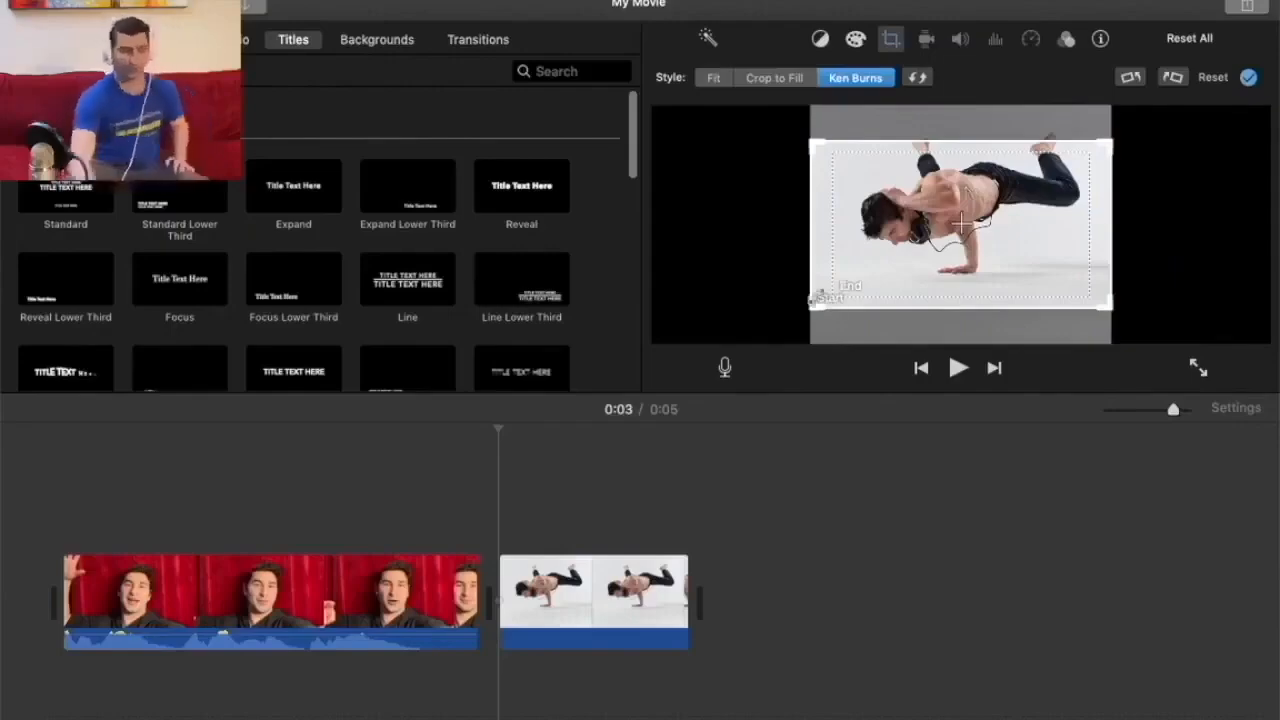
Shrink the photo's Ken Burns frames, placing the start frame around the head and torso and the end frame around the legs and feet.
drag(814, 300, 855, 253)
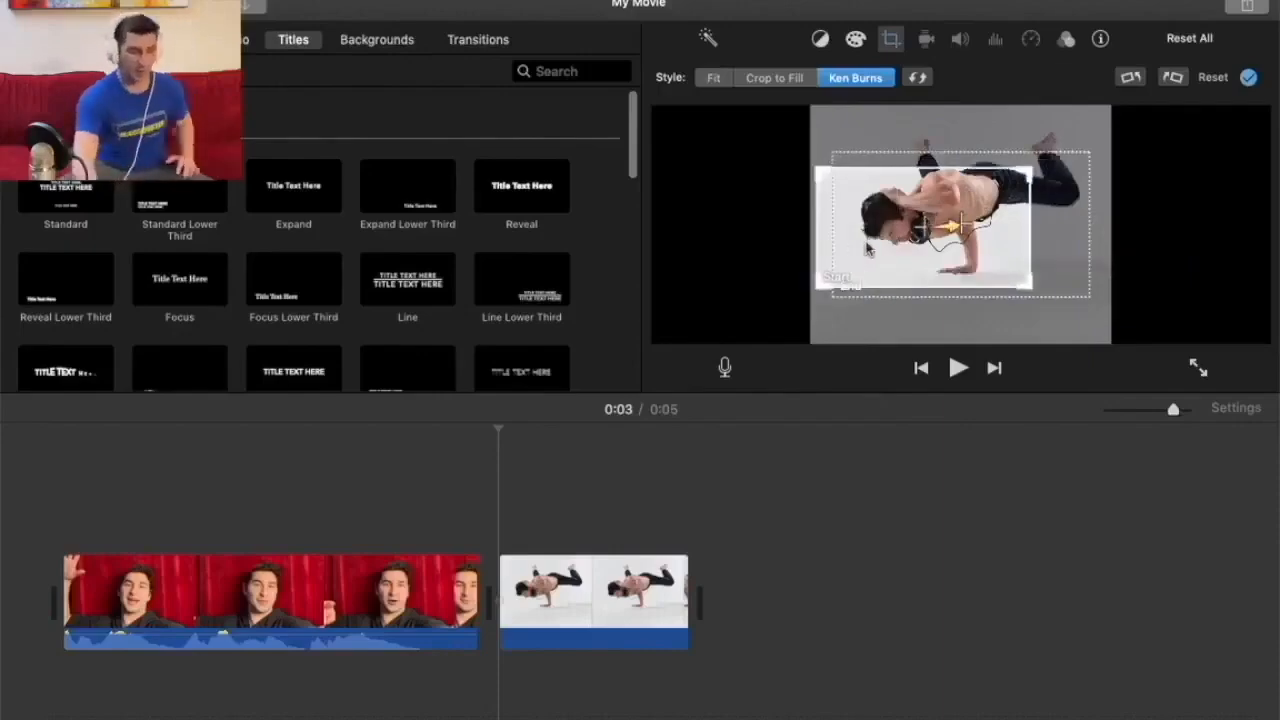
click(1062, 206)
drag(1087, 294, 1027, 261)
drag(944, 210, 1020, 175)
click(887, 259)
click(1060, 151)
click(906, 266)
click(1028, 147)
click(908, 263)
click(1024, 140)
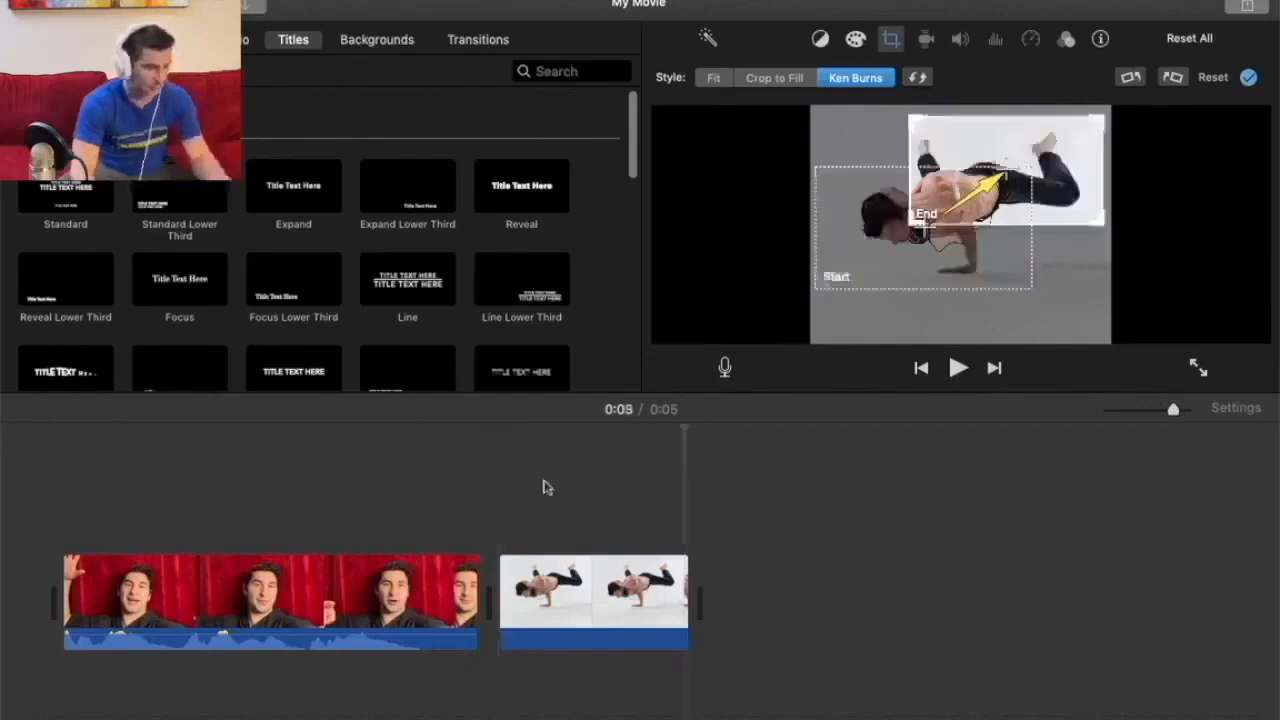
Play the photo's pan and lengthen the photo clip to about 4.8 seconds.
click(491, 497)
key(space)
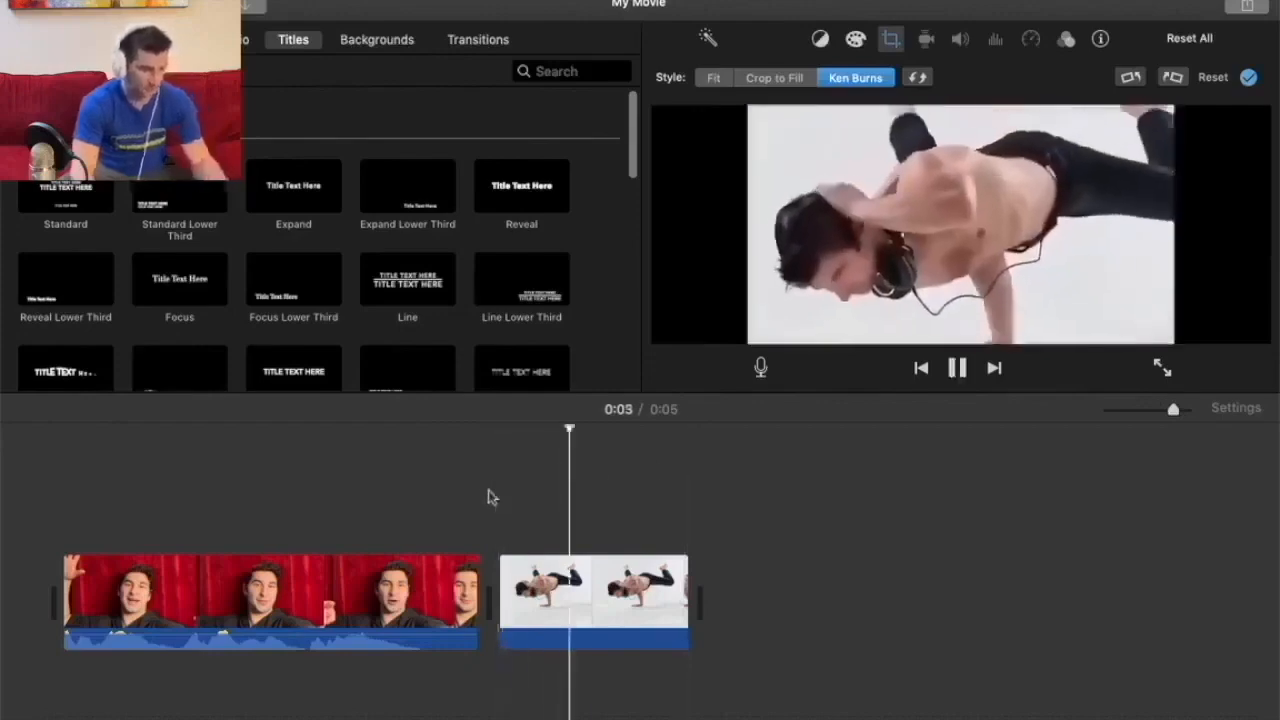
drag(687, 570, 962, 569)
click(513, 522)
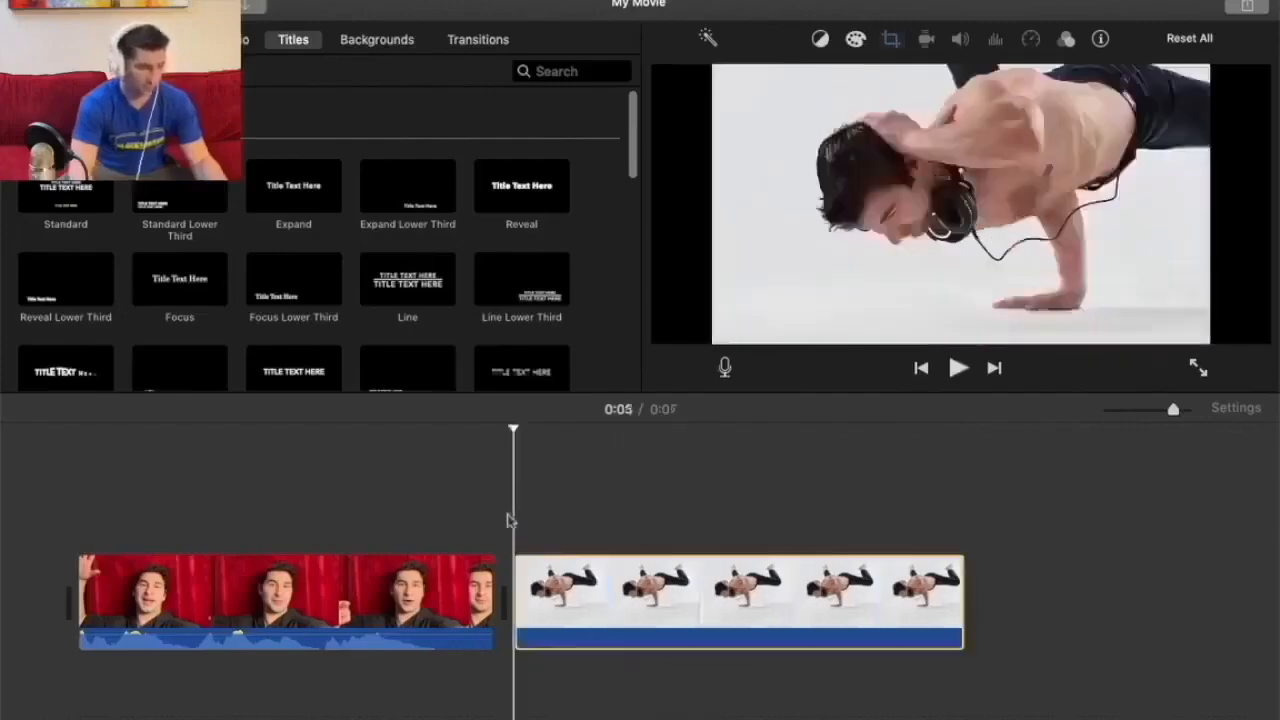
key(space)
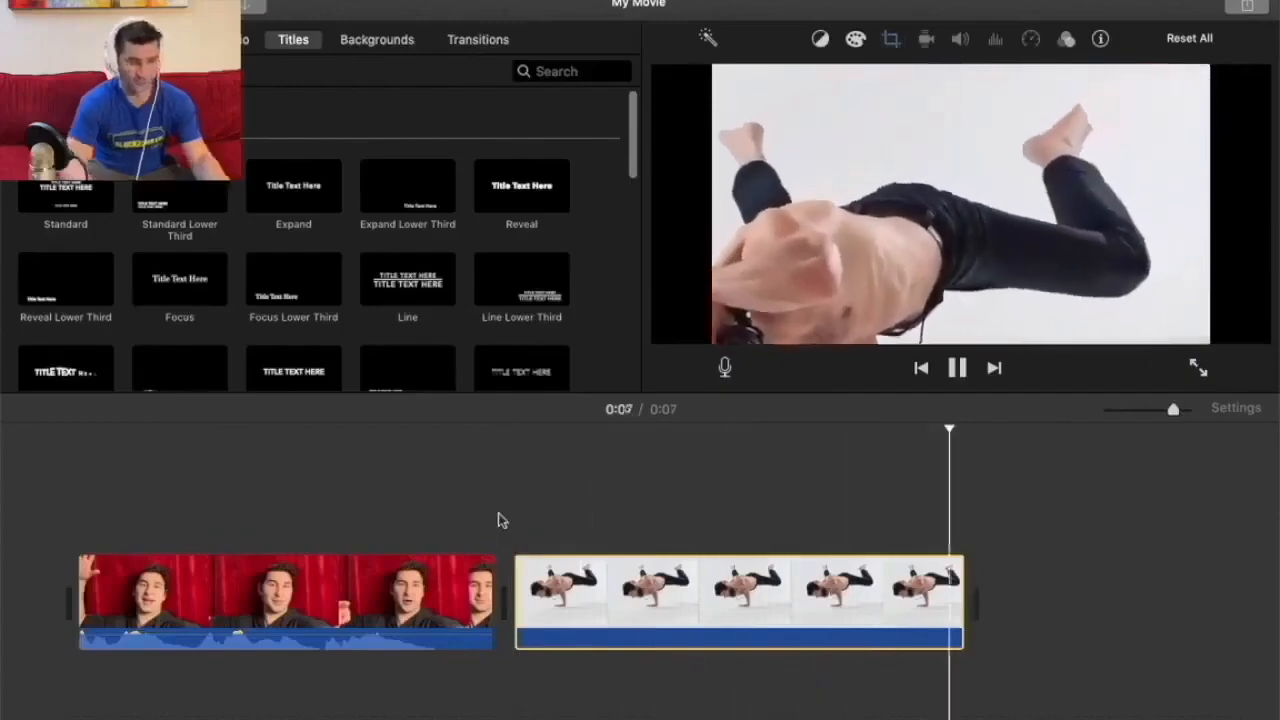
Tighten the photo's start frame around the head and its end frame around the far foot, apply the crop and play the pan.
click(512, 557)
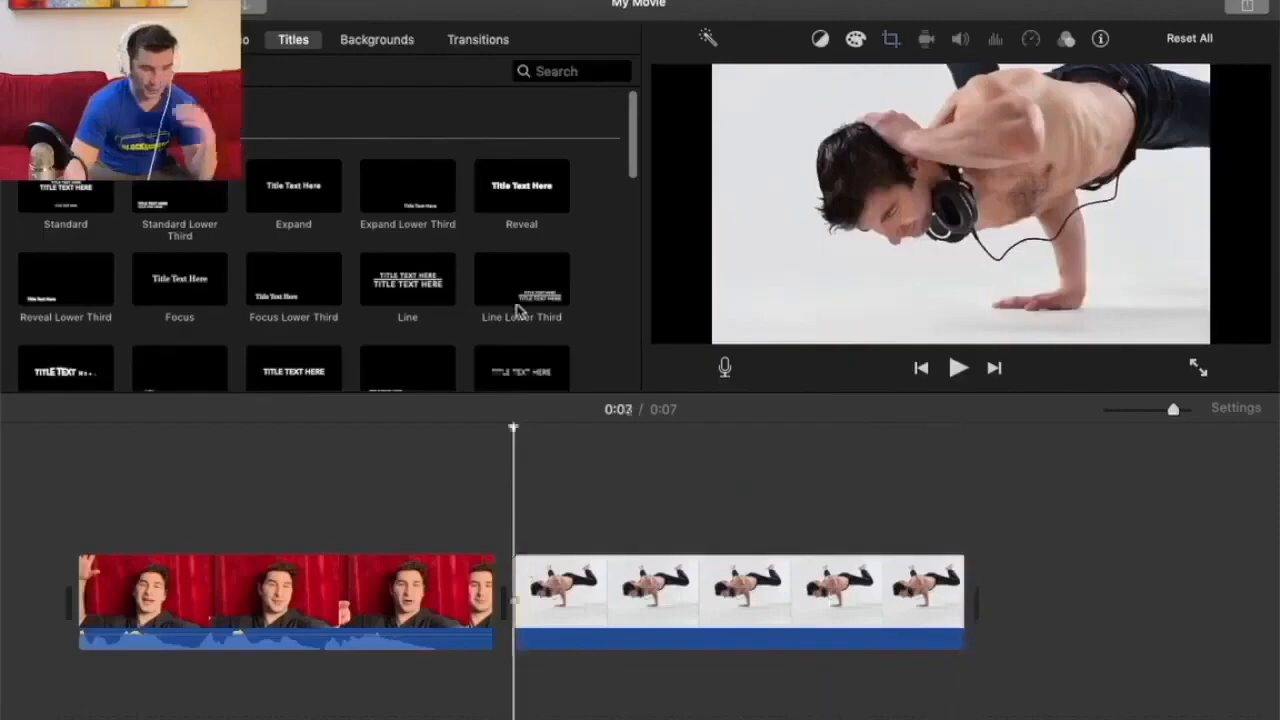
click(891, 38)
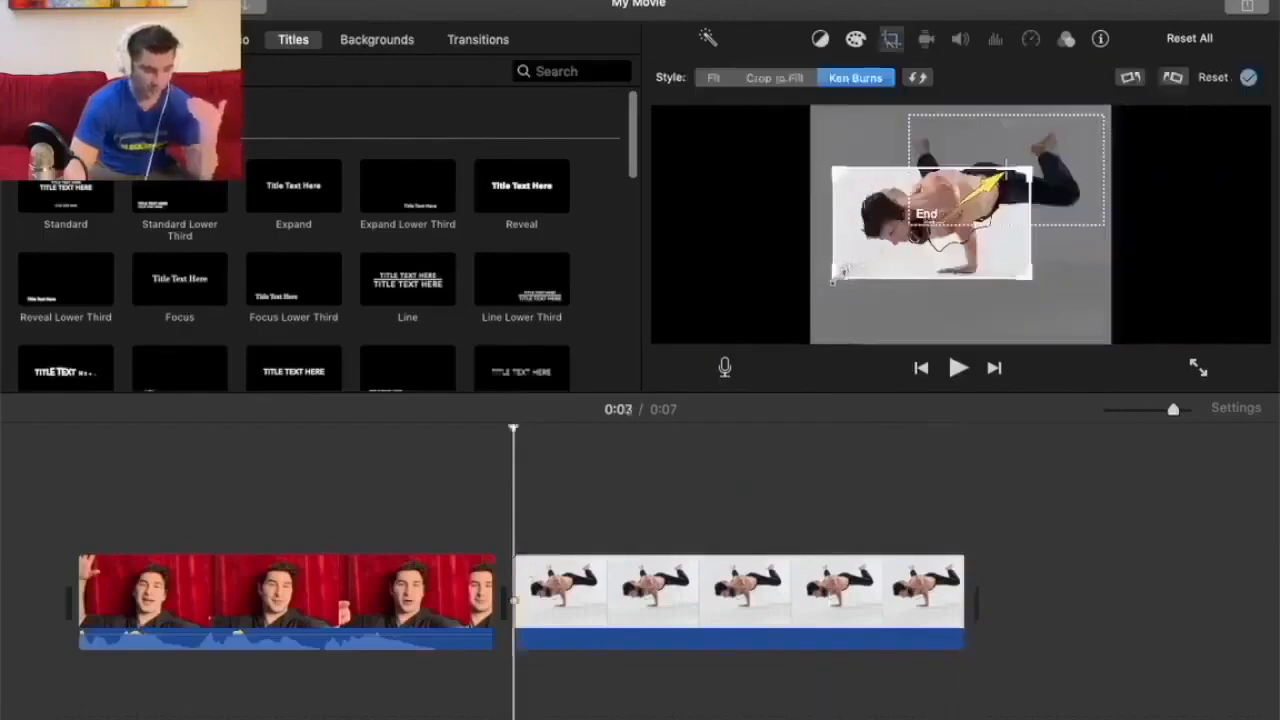
drag(838, 272, 985, 187)
click(1037, 186)
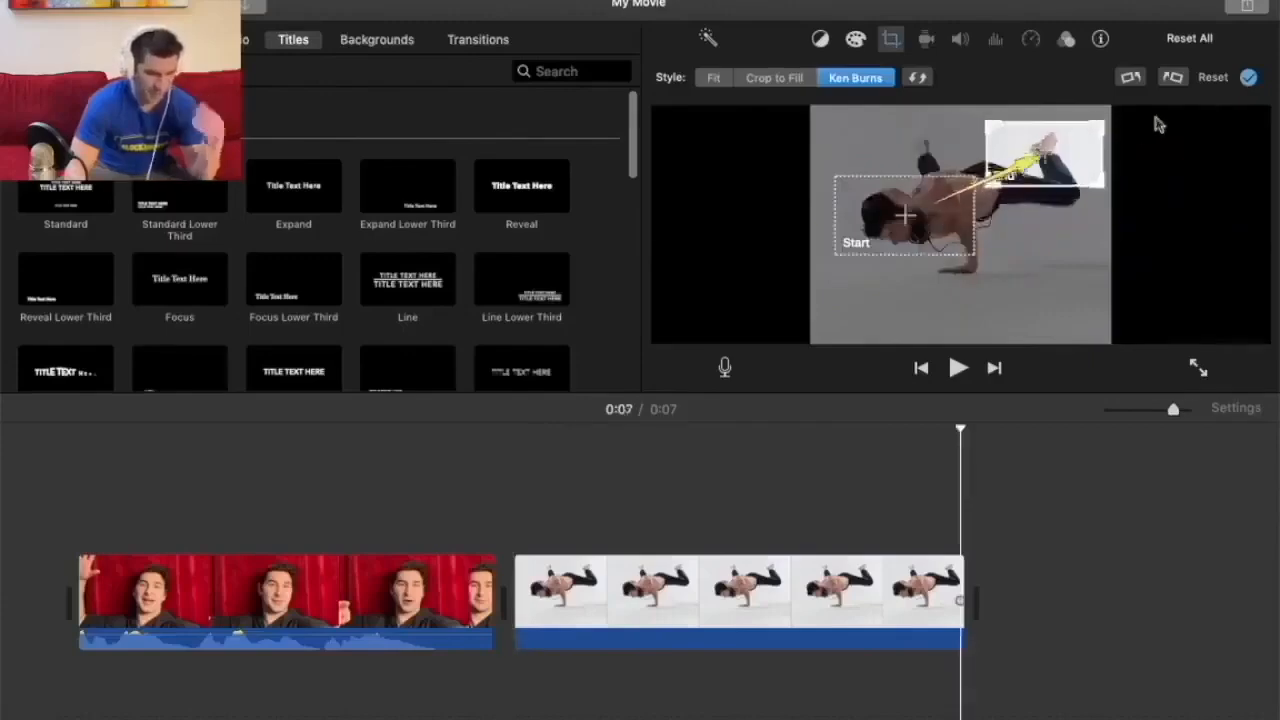
click(1249, 77)
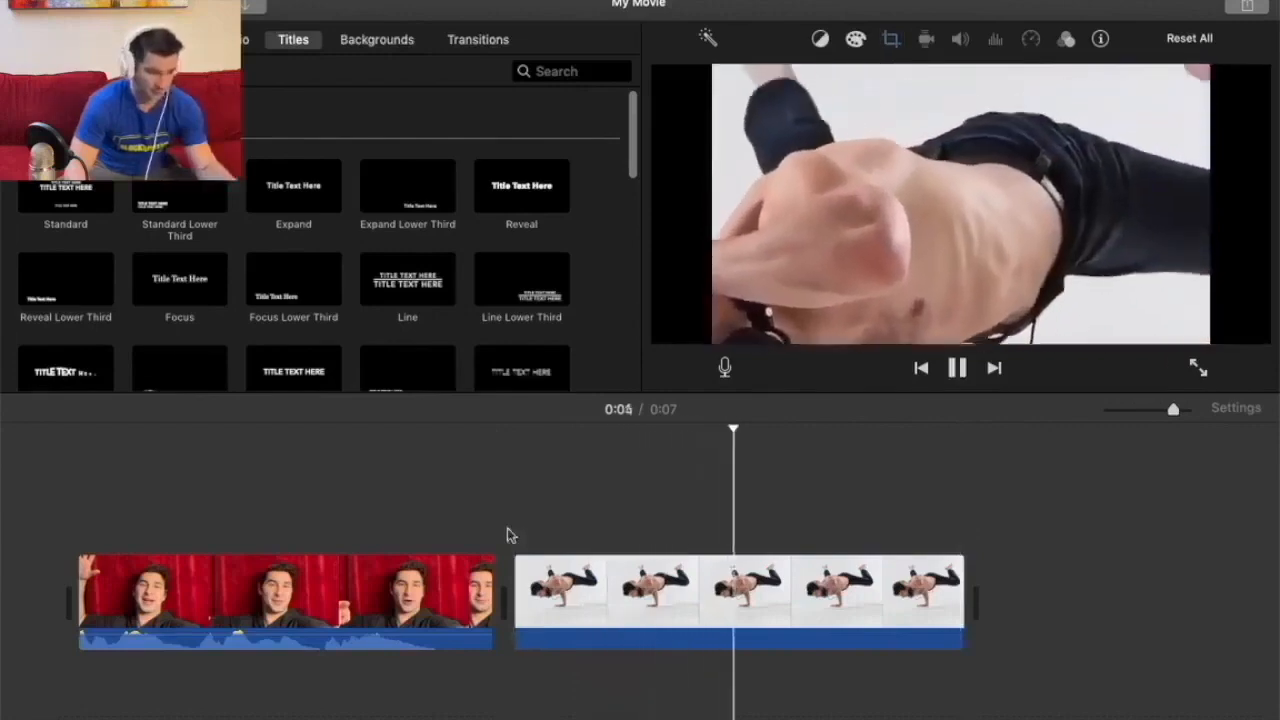
key(space)
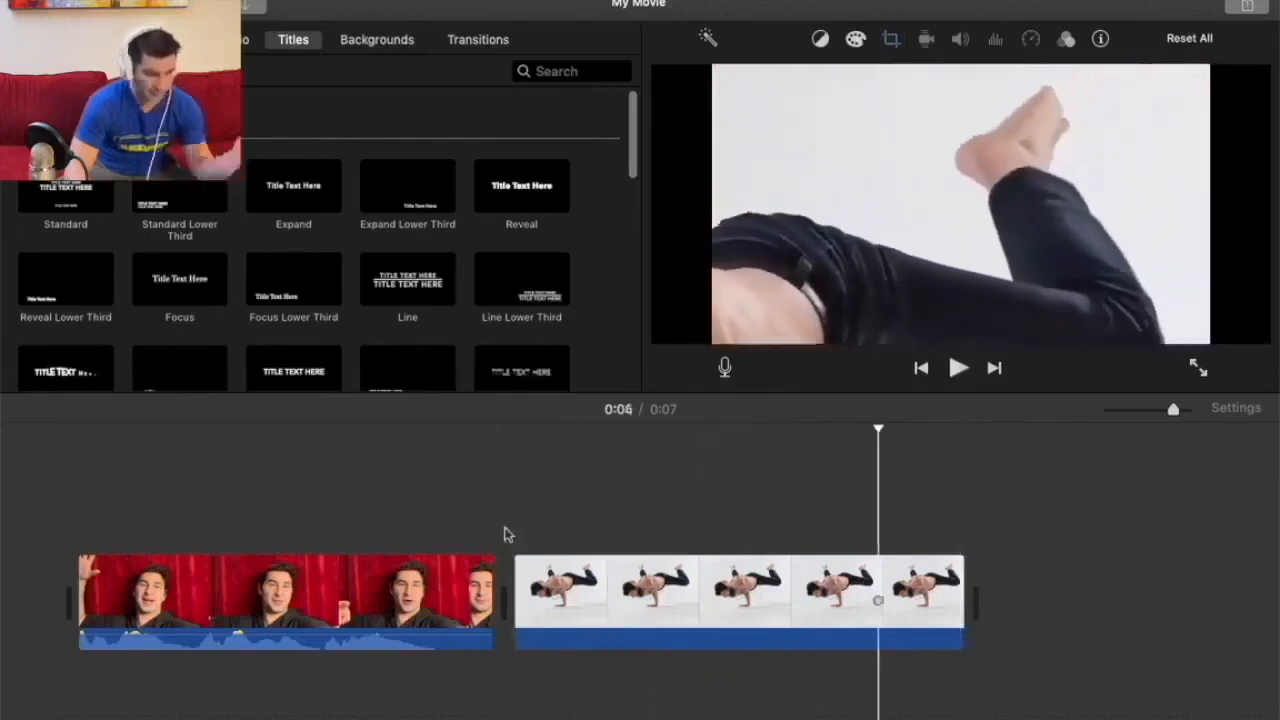
Swap the photo's Ken Burns start and end frames and play the reversed pan.
click(507, 533)
click(886, 40)
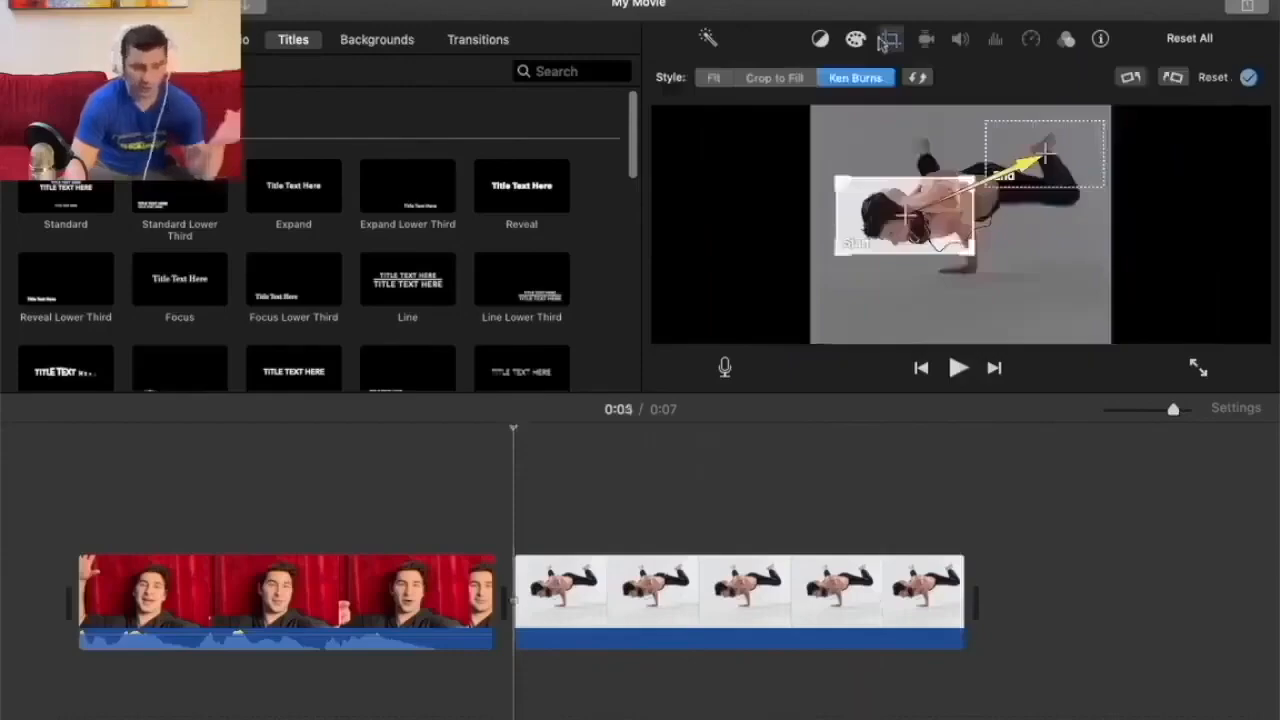
click(917, 78)
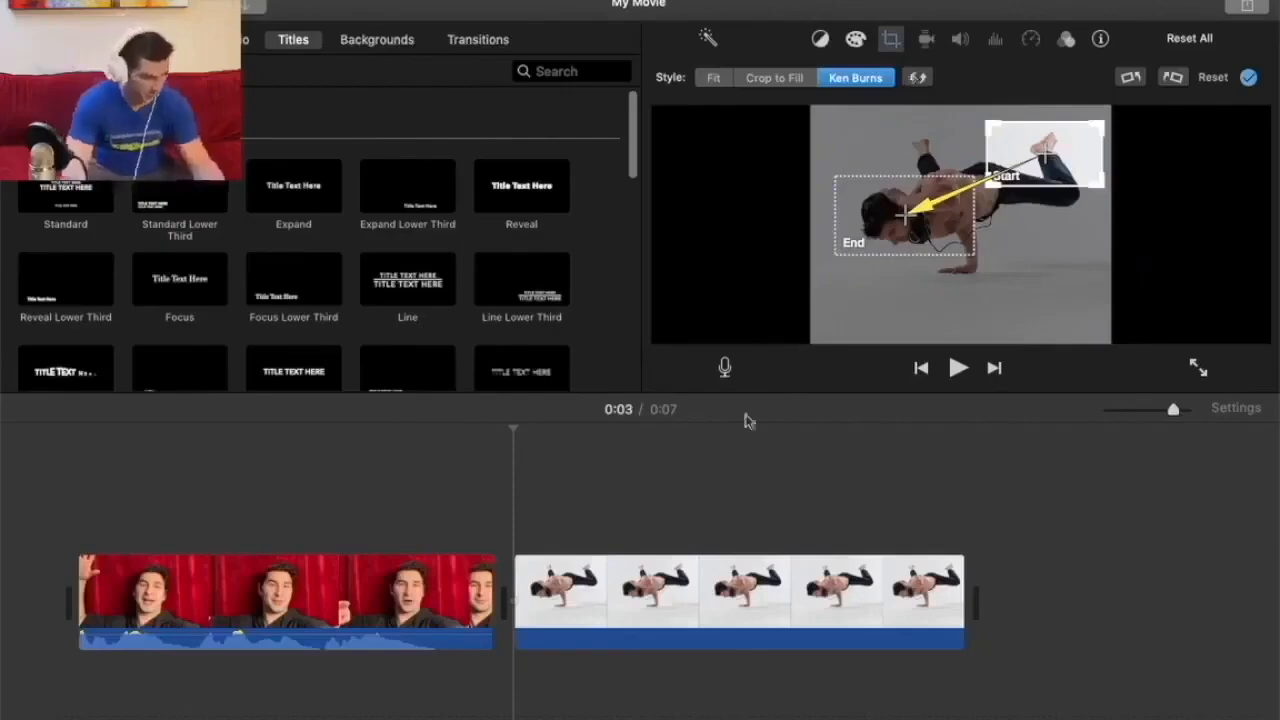
key(space)
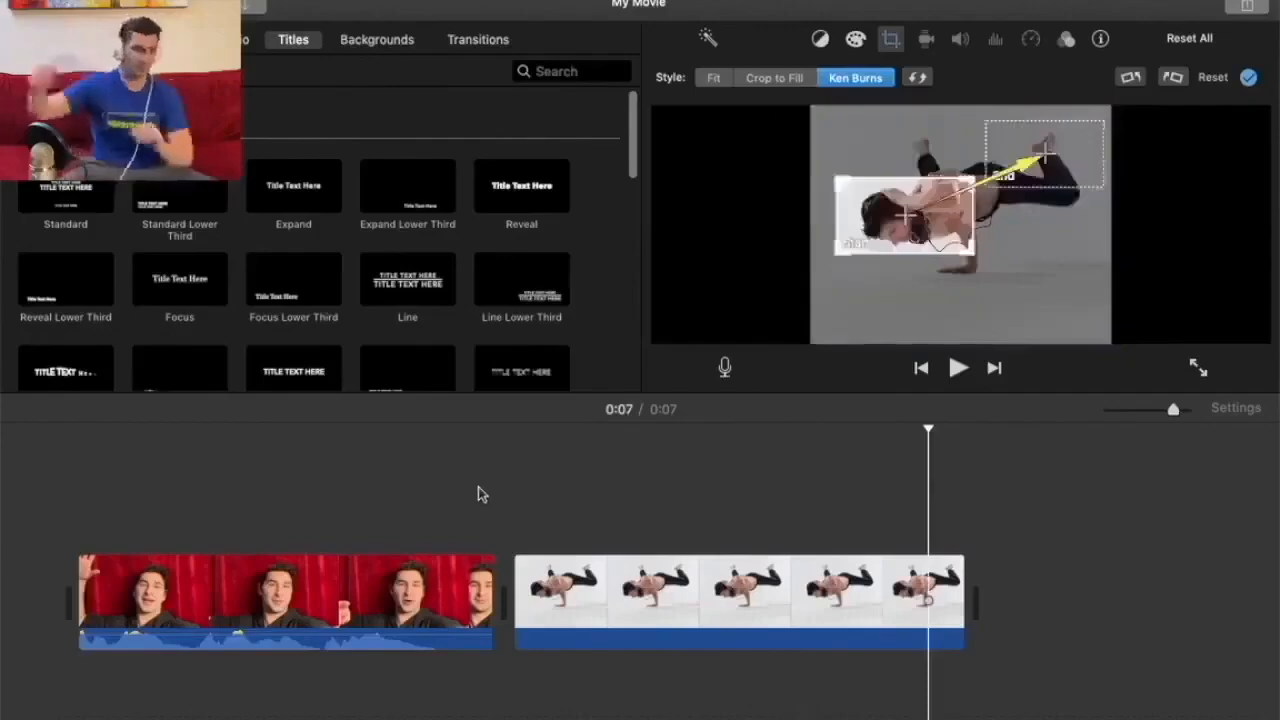
Paste a copy of the handstand photo clip at the end of the timeline.
click(560, 585)
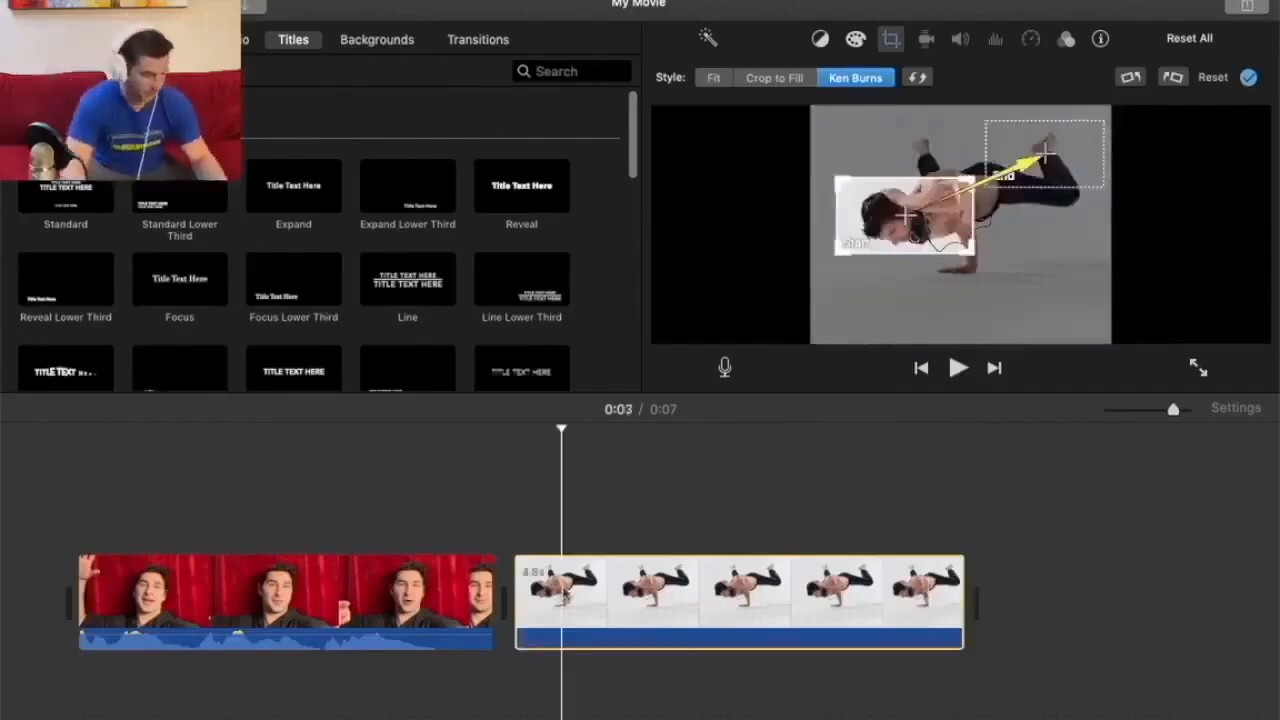
key(super+v)
scroll(730, 686, left, 5)
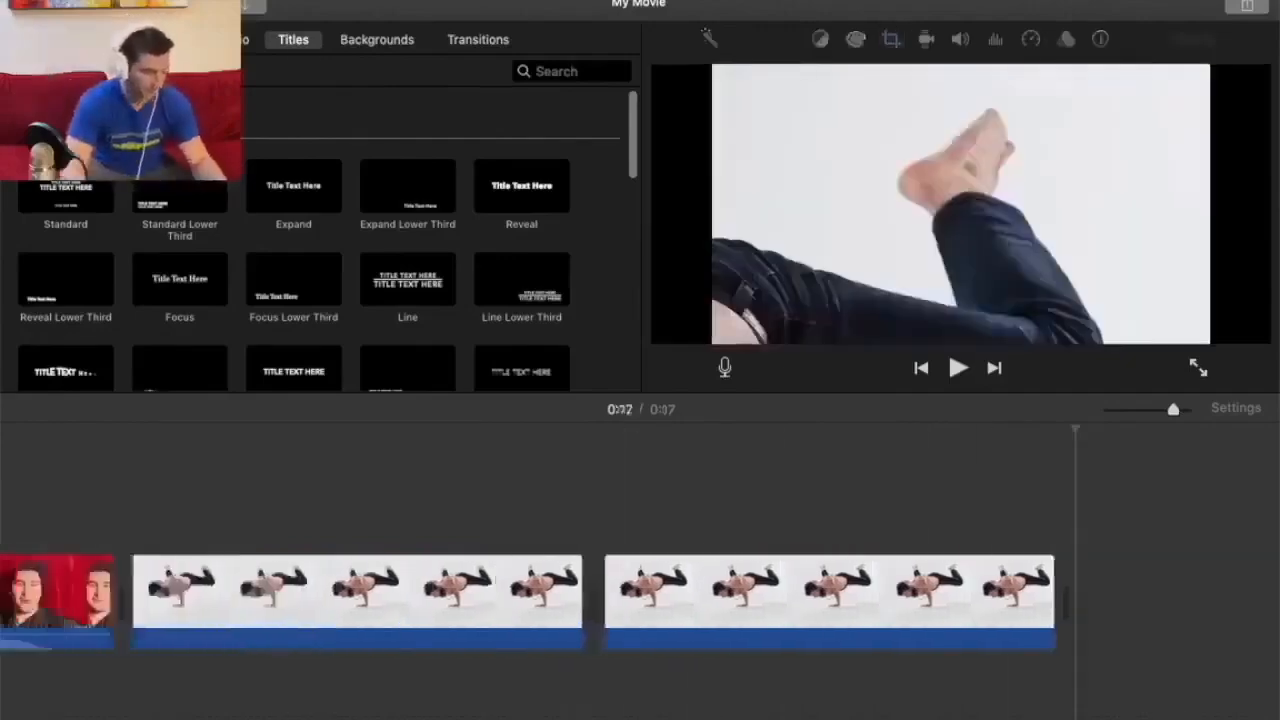
Swap the Ken Burns start and end frames on the copied photo clip and play both photo clips.
click(749, 595)
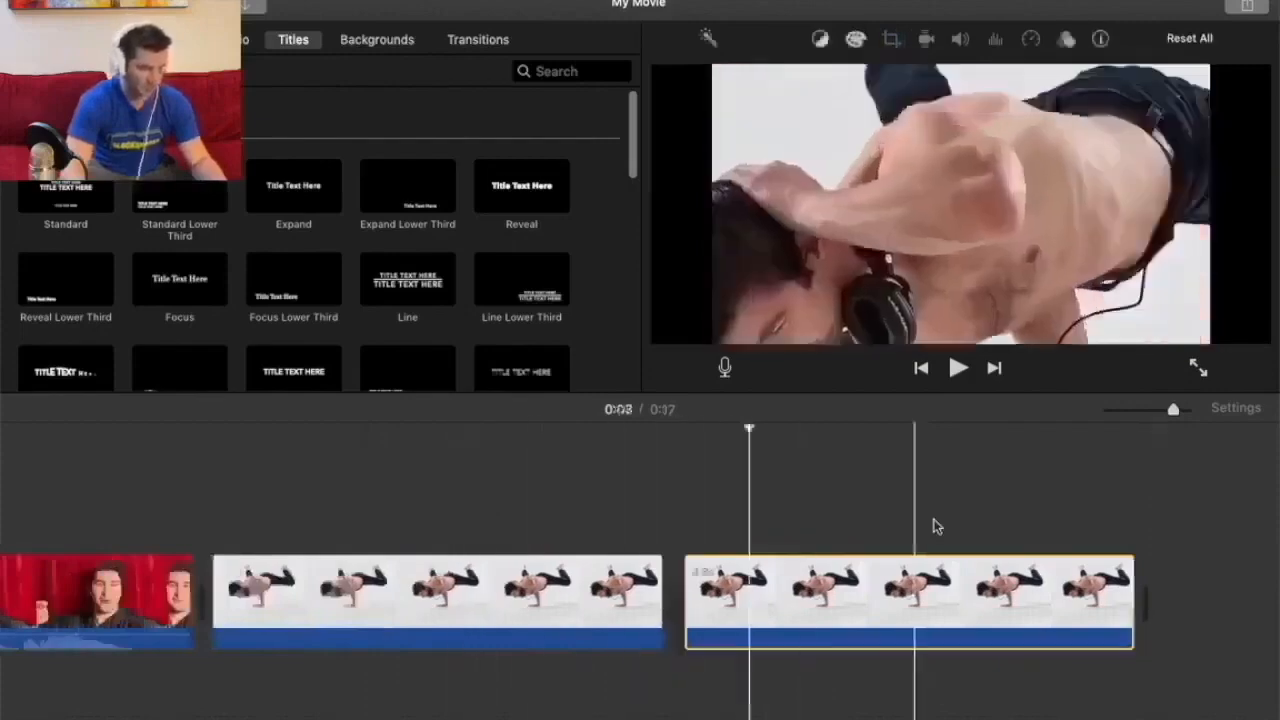
click(890, 38)
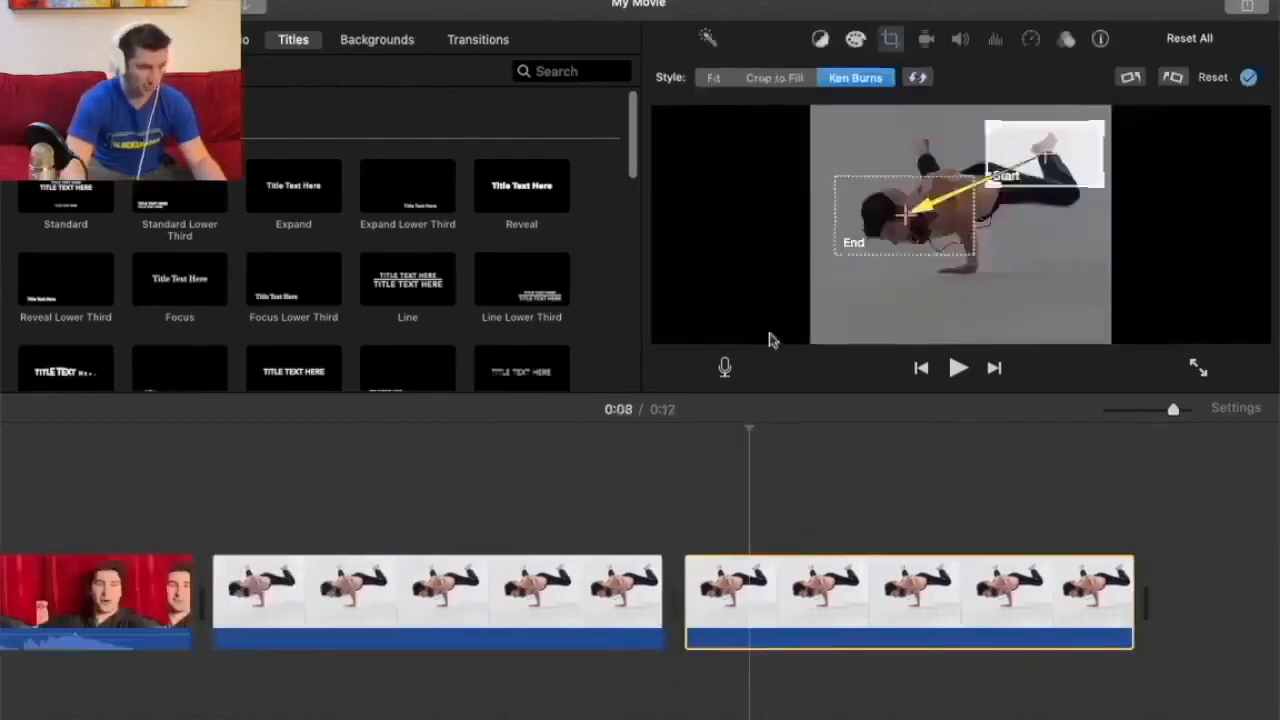
click(202, 514)
key(space)
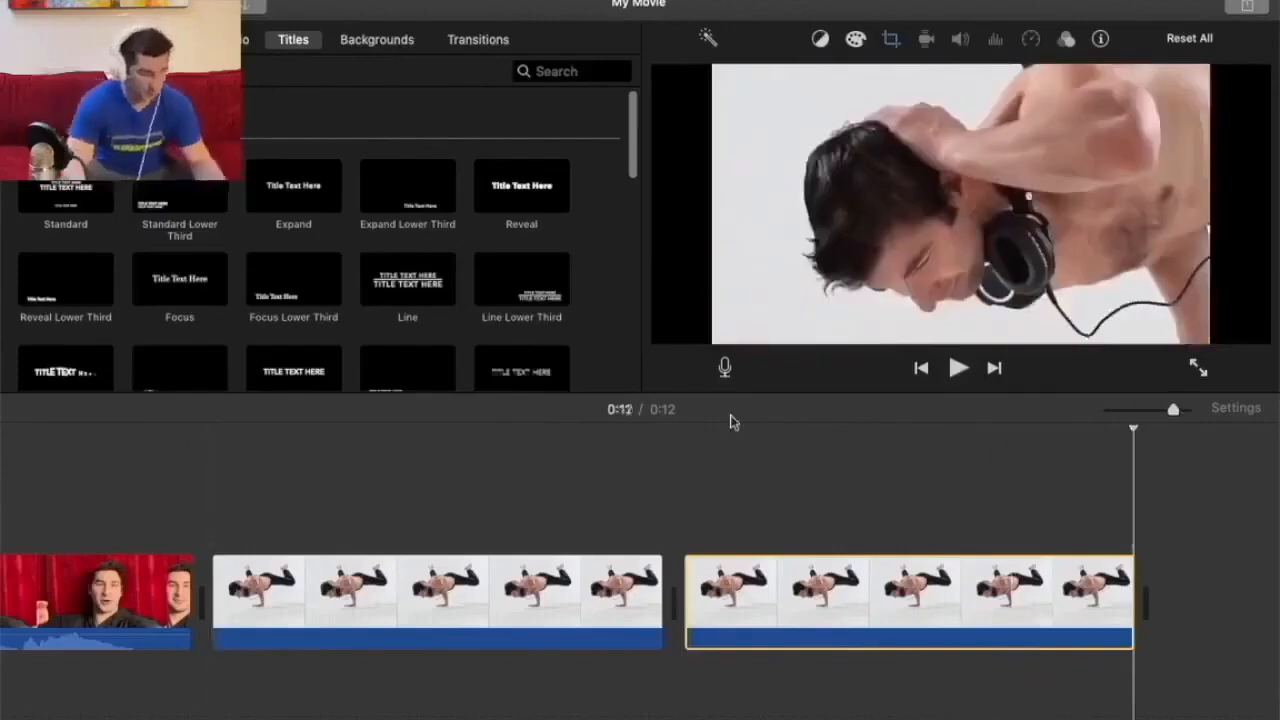
Paste another copy of the reversed photo clip at the end of the timeline, undoing the misplaced paste.
key(super+v)
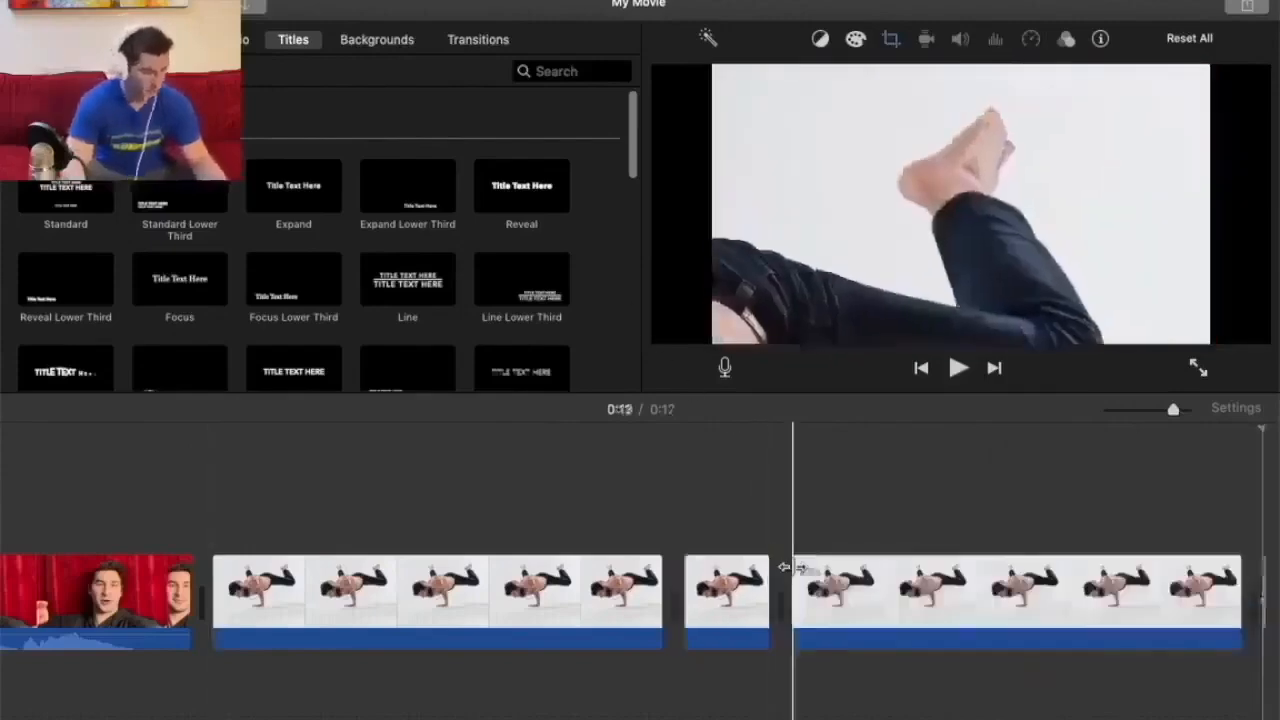
key(super+z)
click(1170, 579)
Move the third photo clip's start frame over the foot above the head, keep the end frame on the head, and apply the crop.
click(818, 590)
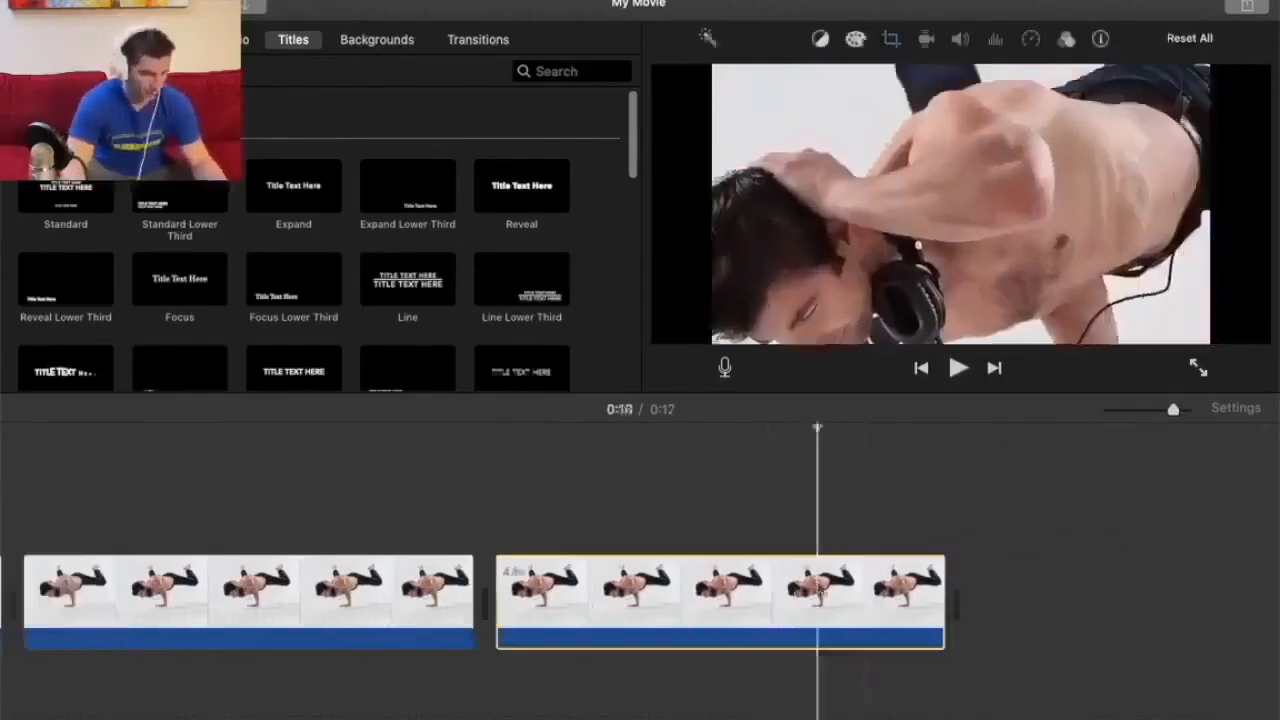
click(891, 38)
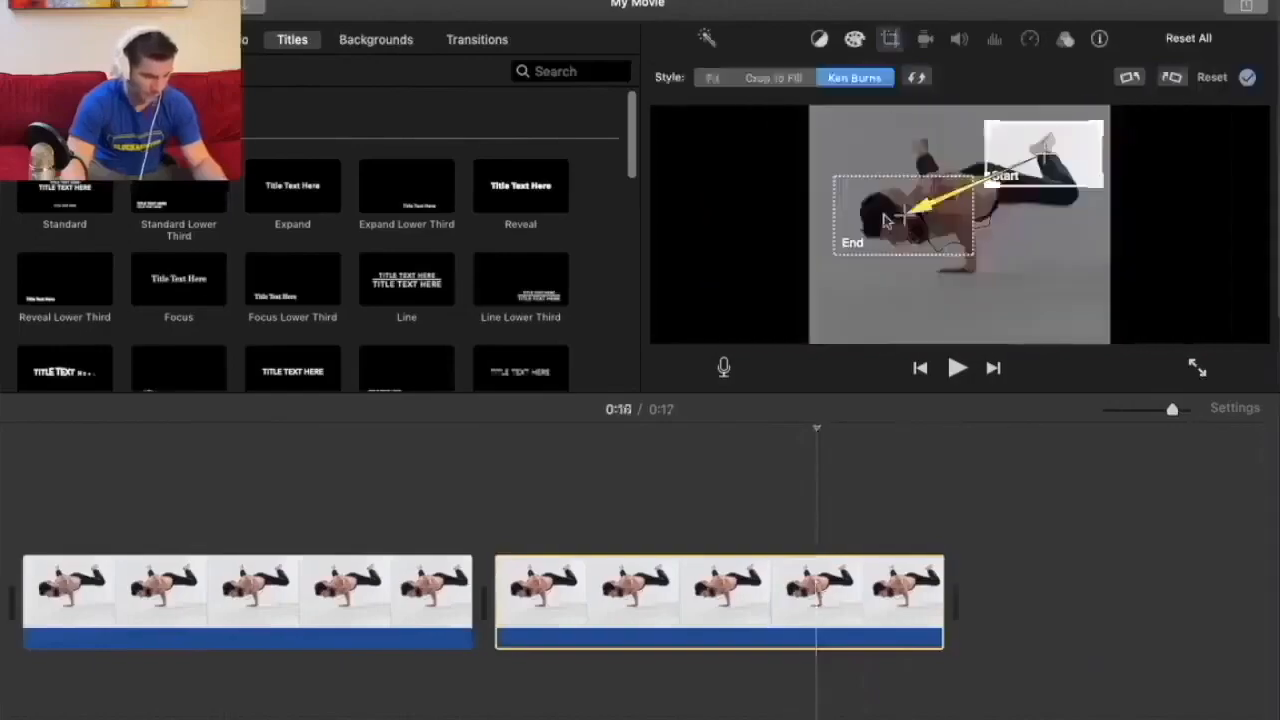
click(884, 220)
click(1043, 158)
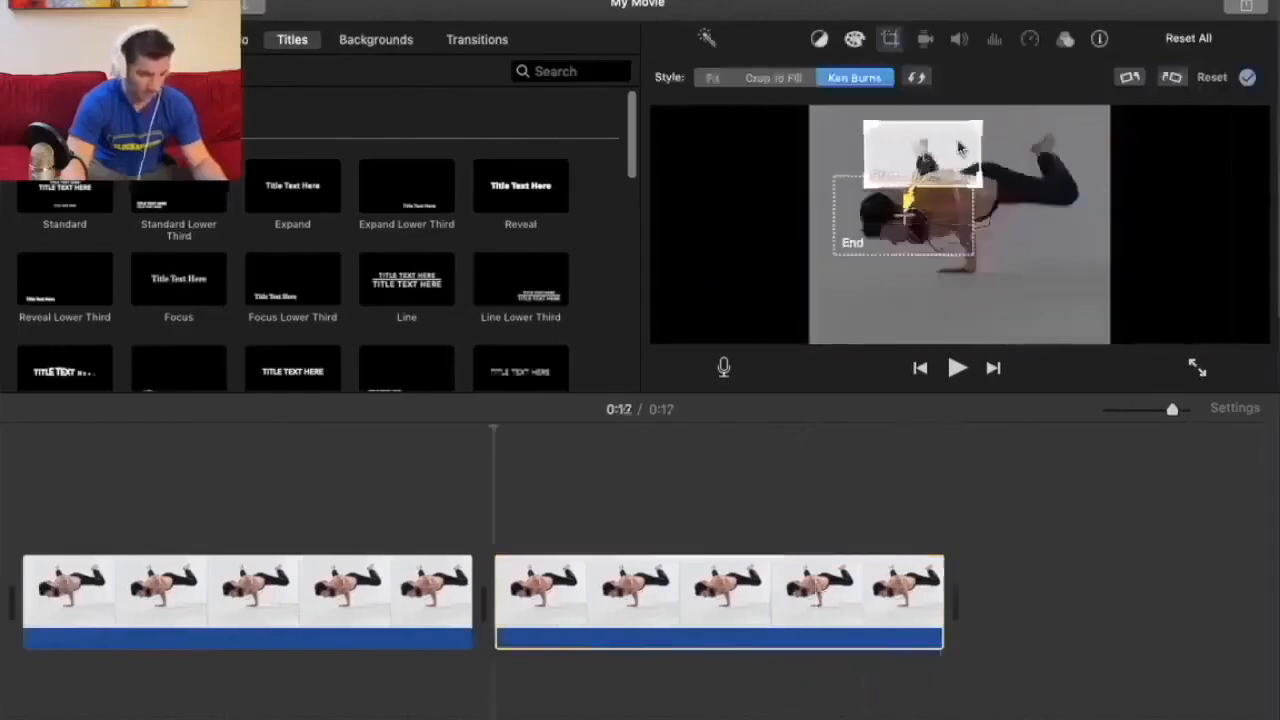
click(1247, 77)
Zoom out the timeline, check the third clip's Ken Burns frames and play the sequence from the first photo clip.
scroll(728, 590, left, 5)
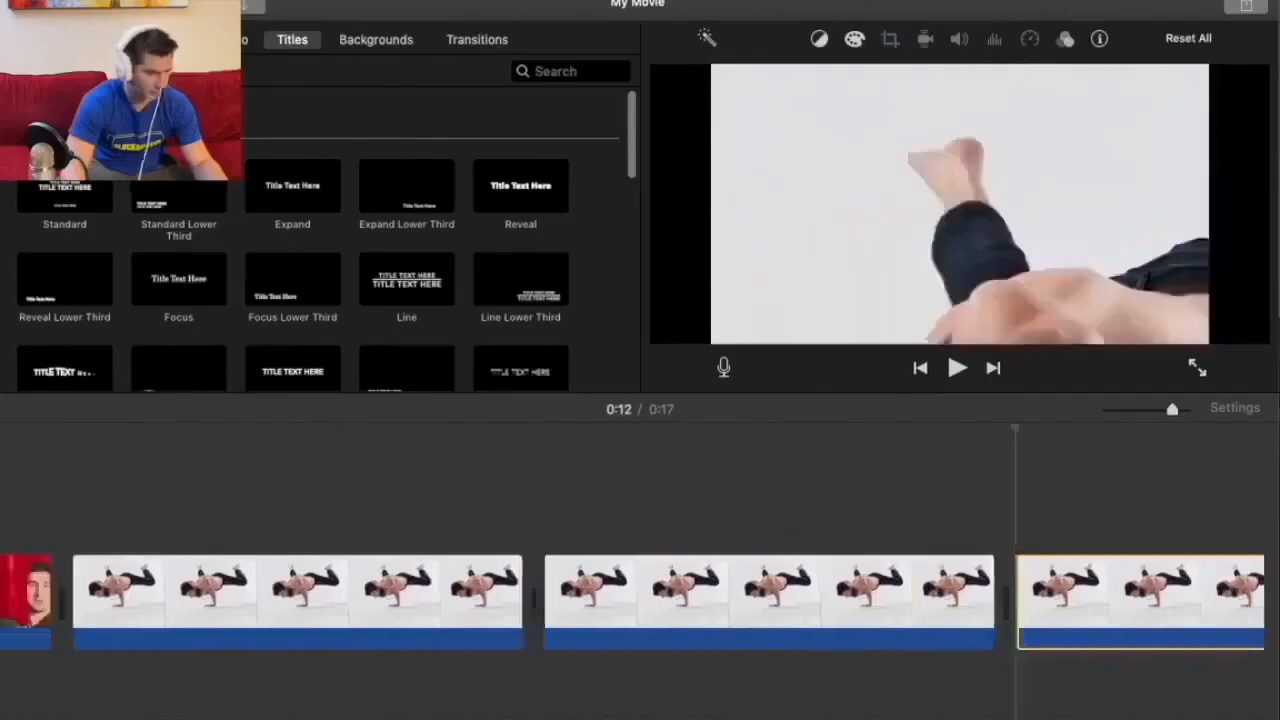
click(1158, 410)
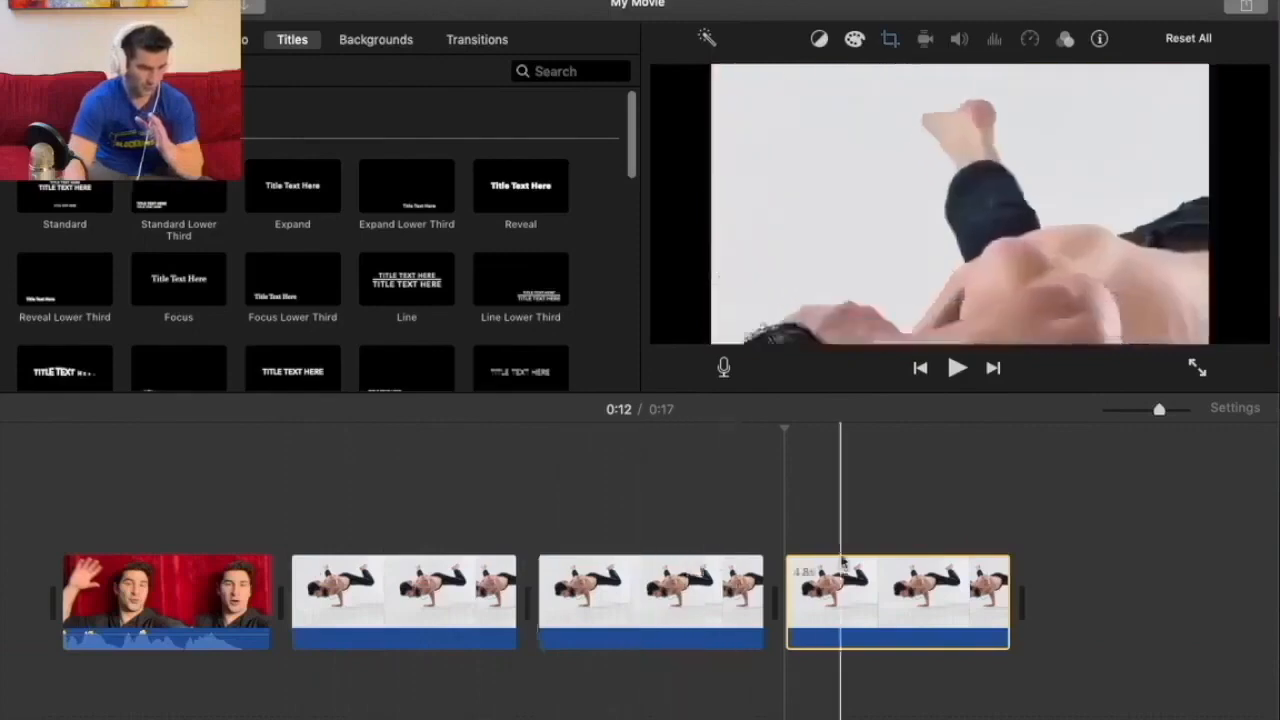
click(889, 40)
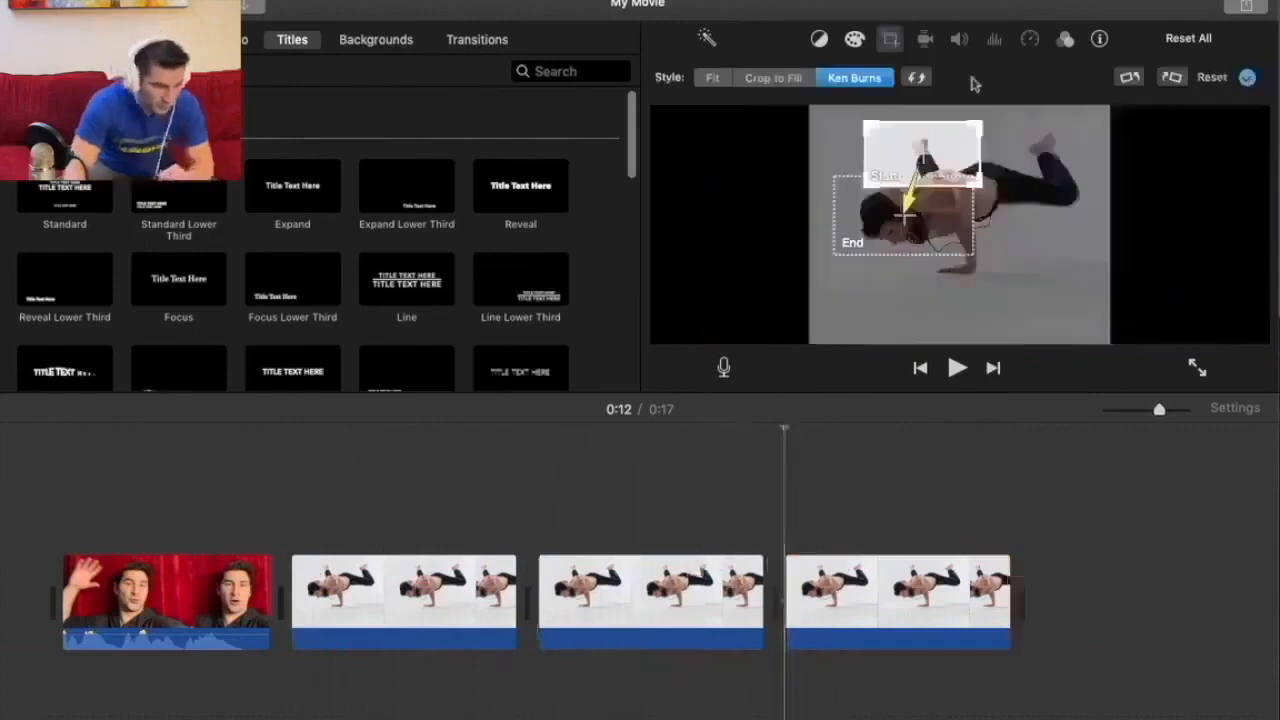
click(889, 39)
click(292, 513)
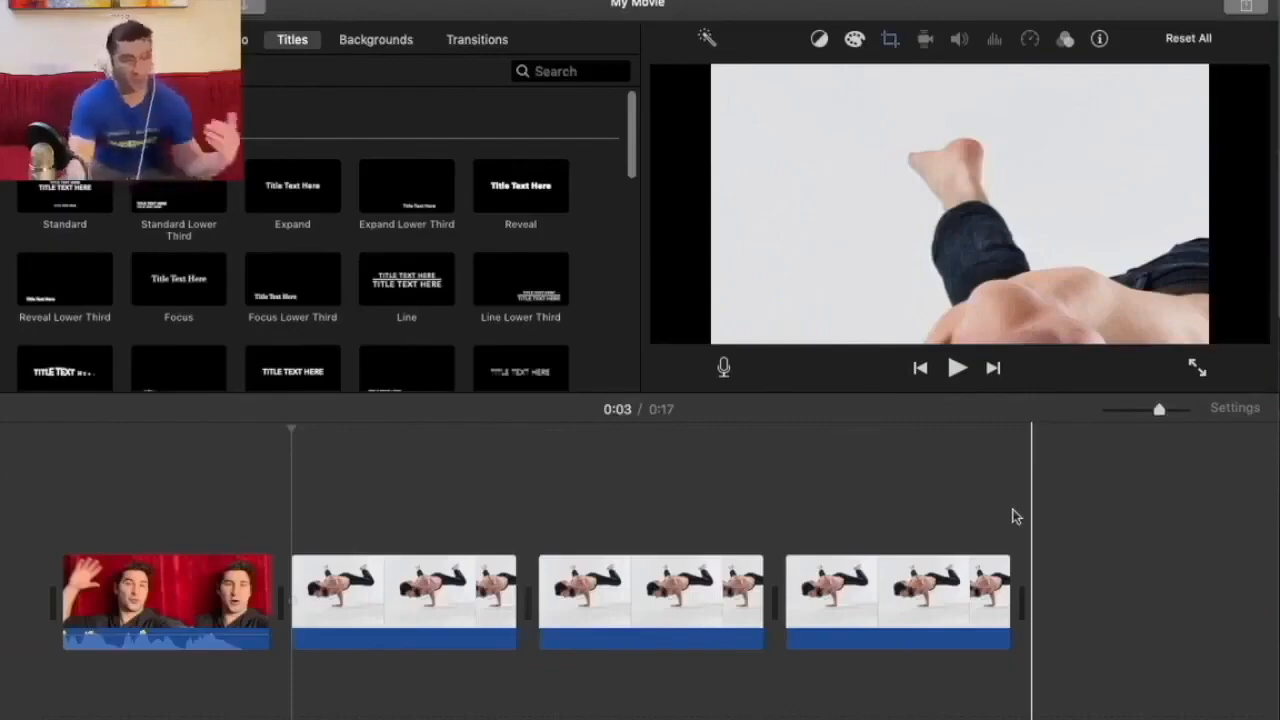
Delete the three handstand photo clips, leaving only the selfie video in the timeline.
click(852, 600)
key(Delete)
key(Delete)
key(Delete)
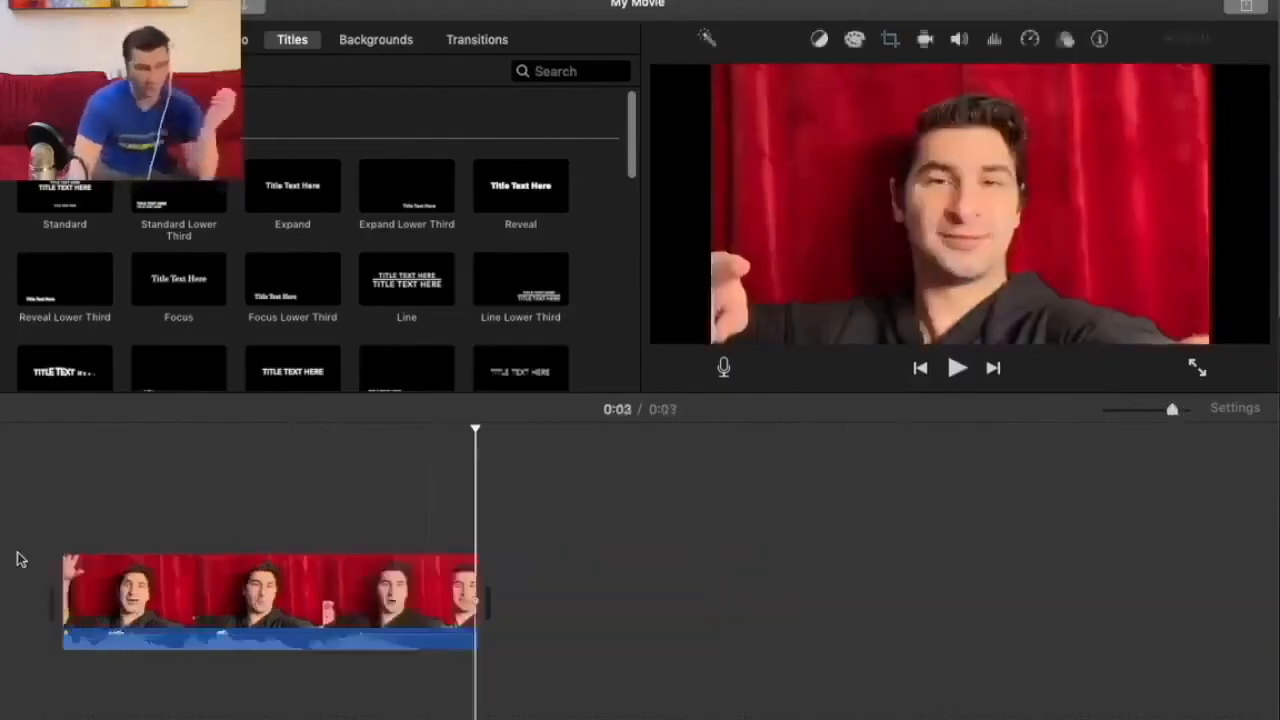
Apply the Ken Burns crop style to the selfie video from its beginning.
key(Home)
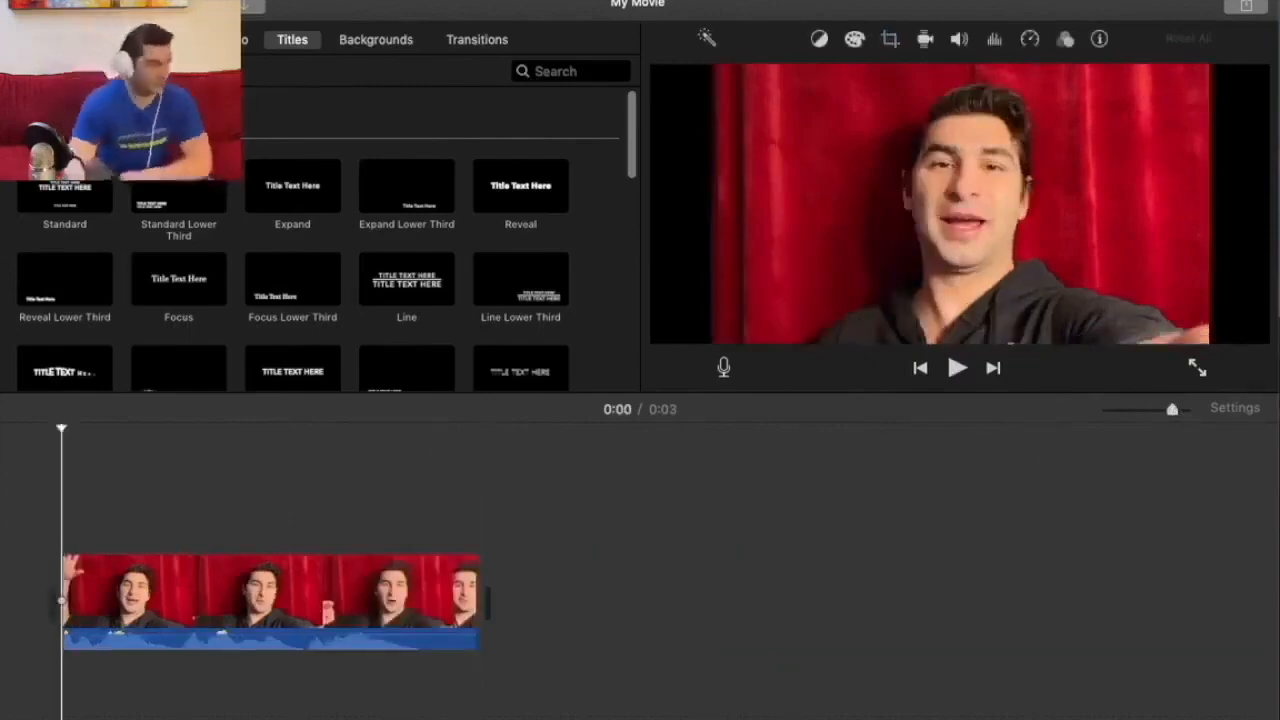
click(889, 40)
click(853, 78)
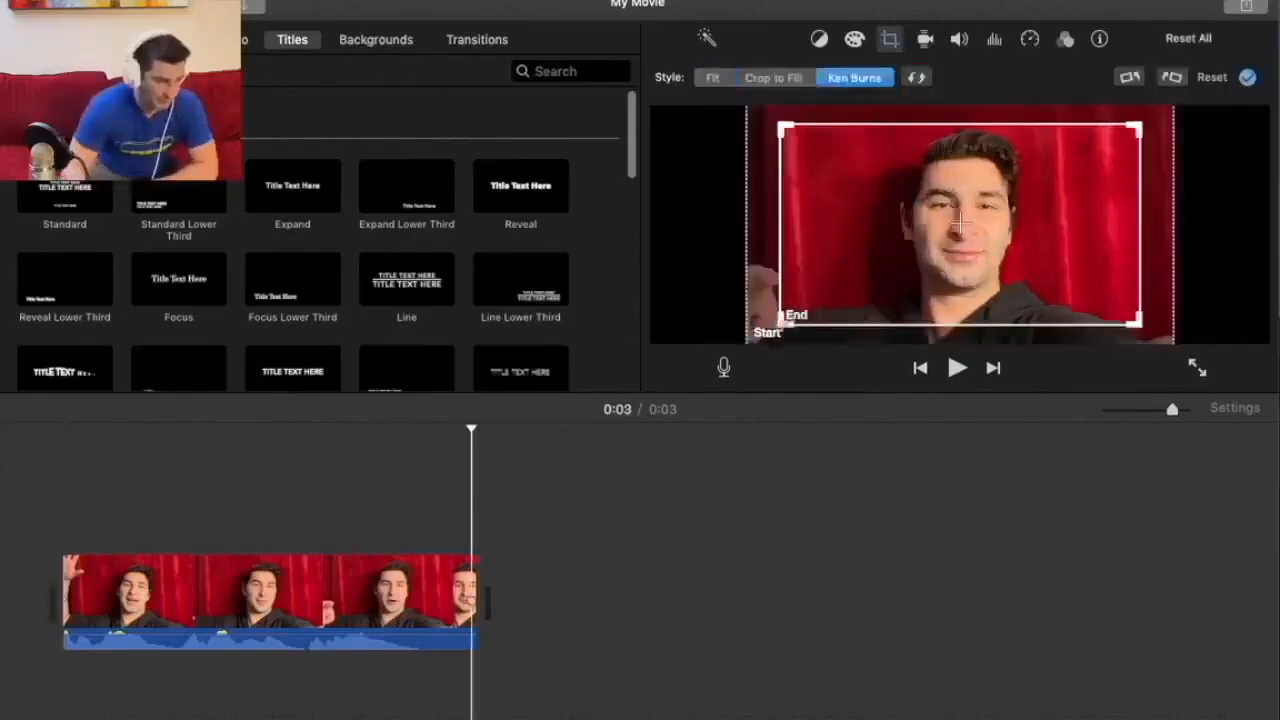
Shrink the video's start frame tightly around the eyes, enlarge the end frame to the full picture, and apply the crop.
drag(750, 338, 983, 216)
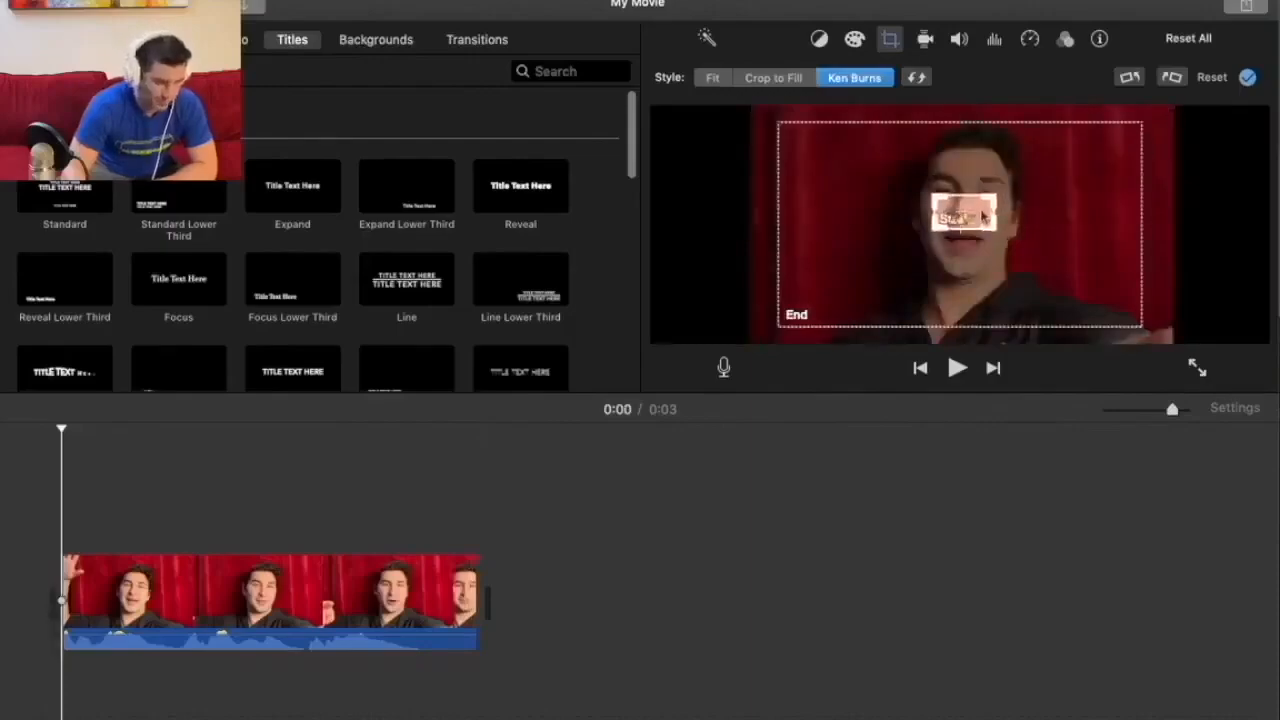
click(826, 302)
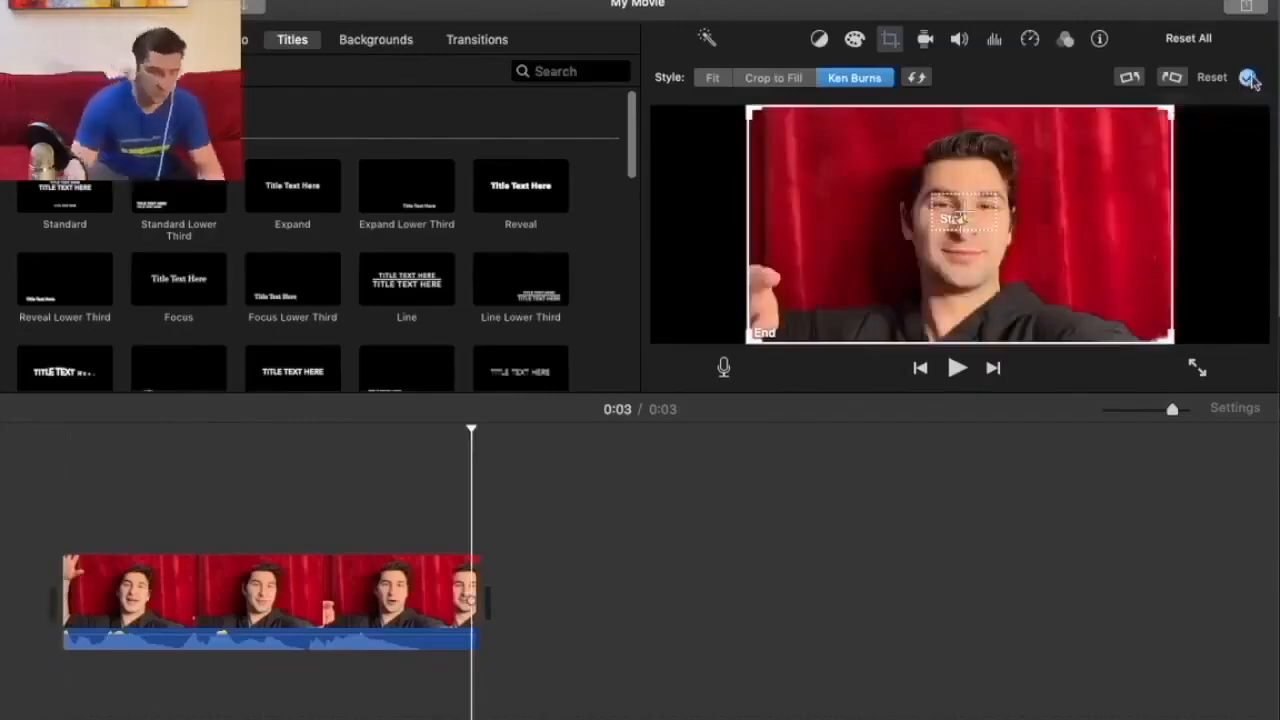
click(1249, 78)
Play the selfie video to review its Ken Burns zoom-out.
key(space)
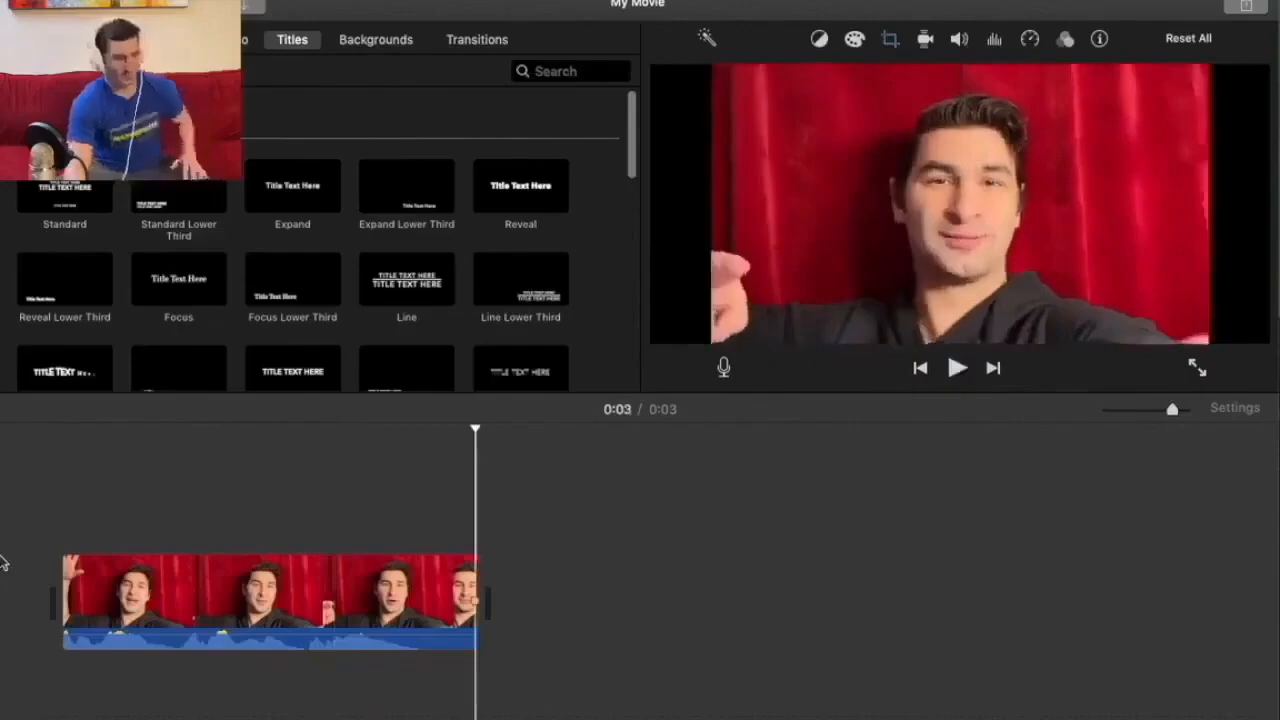
click(892, 39)
click(891, 40)
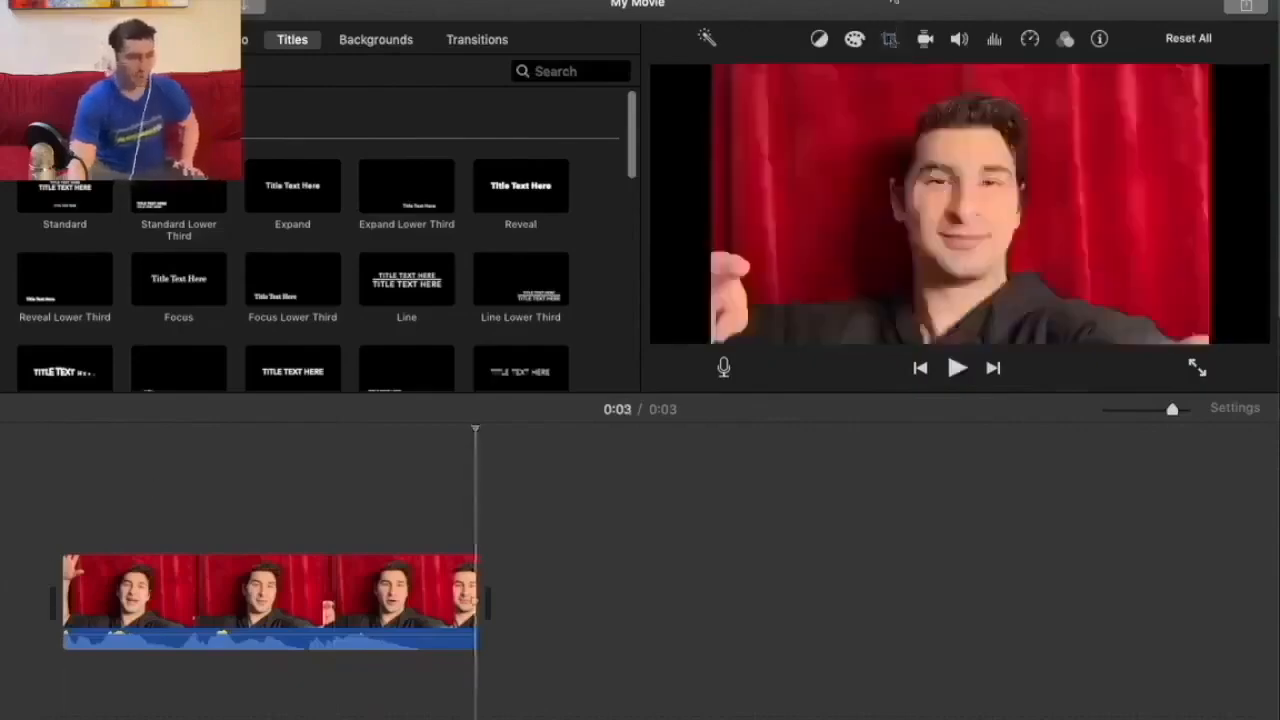